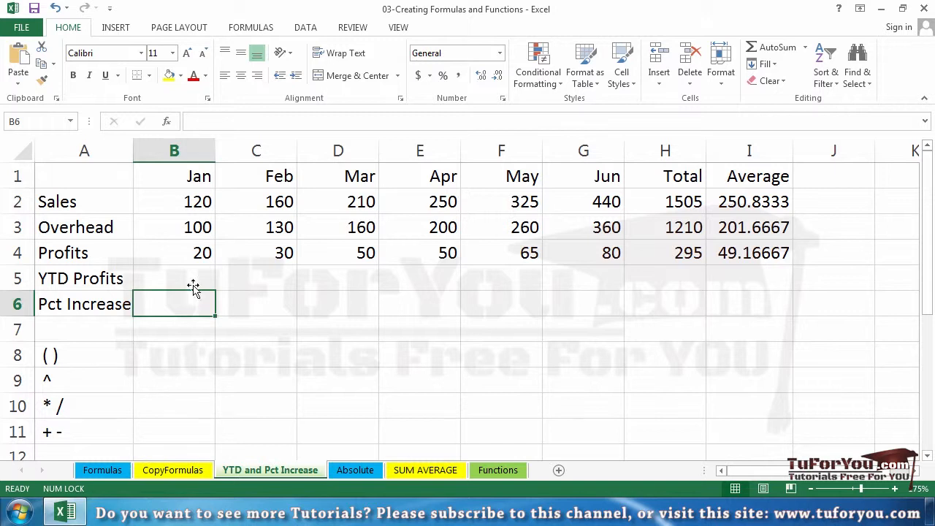
{"action": "left_click_drag", "start_coordinate": [193, 252], "coordinate": [598, 250]}
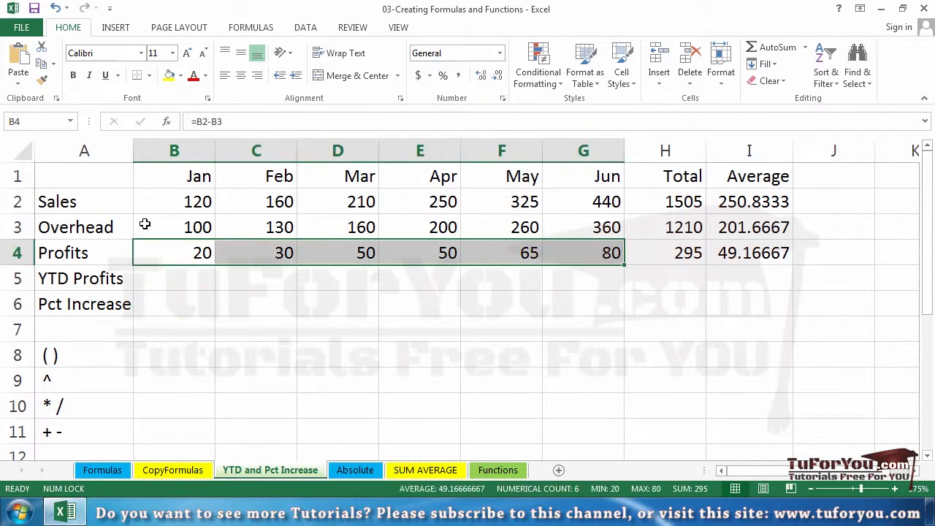
{"action": "left_click_drag", "start_coordinate": [145, 224], "coordinate": [603, 252]}
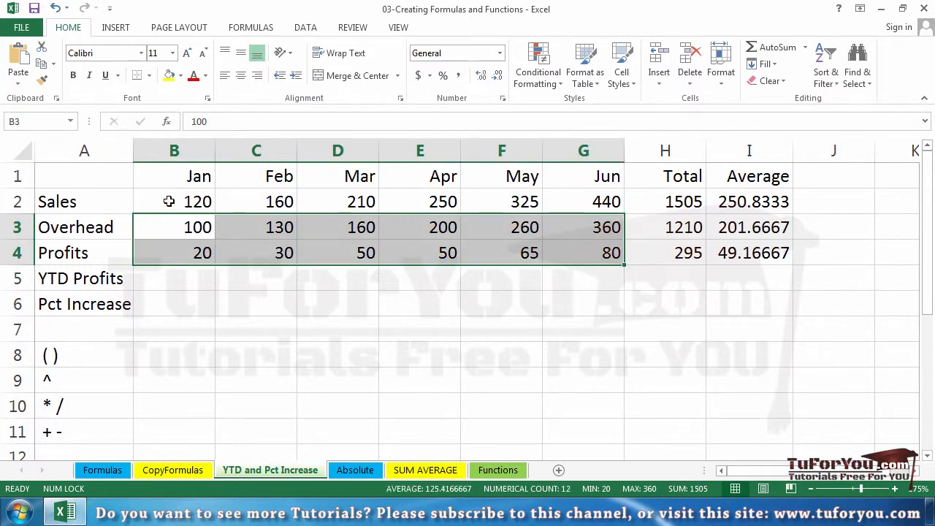
{"action": "left_click_drag", "start_coordinate": [169, 202], "coordinate": [572, 192]}
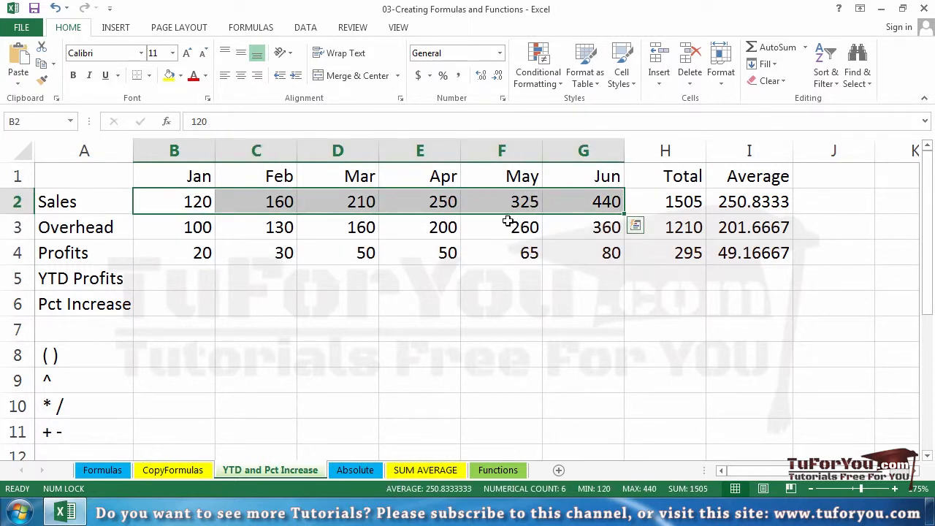
{"action": "left_click", "coordinate": [180, 310]}
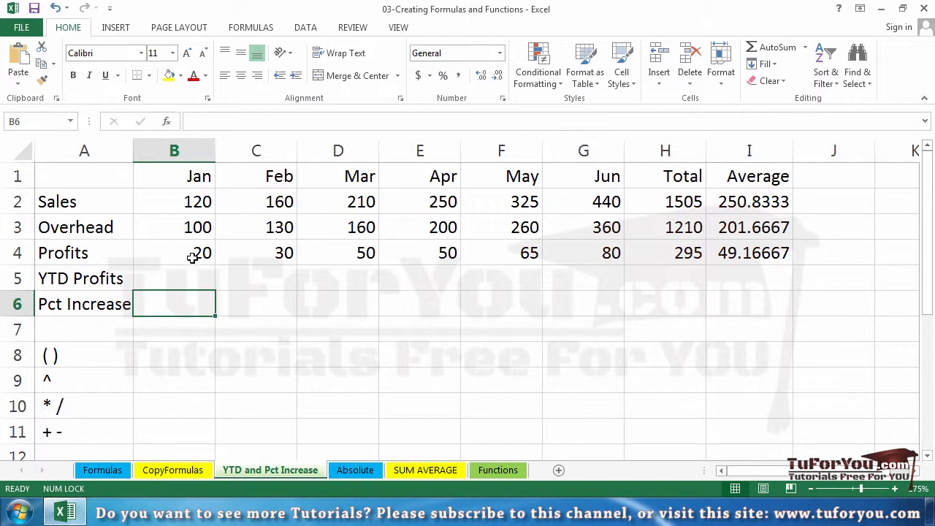
{"action": "mouse_move", "coordinate": [188, 252]}
{"action": "left_mouse_down"}
{"action": "mouse_move", "coordinate": [652, 240]}
{"action": "mouse_move", "coordinate": [317, 242]}
{"action": "mouse_move", "coordinate": [188, 255]}
{"action": "left_mouse_up"}
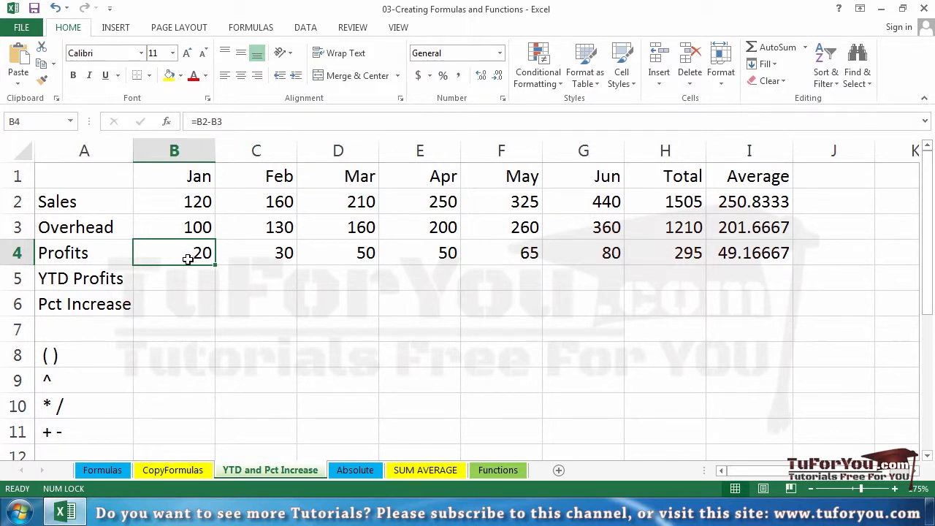
Replace the Pct Increase label in cell A6 with "%ProfitChange"
{"action": "left_click", "coordinate": [111, 305]}
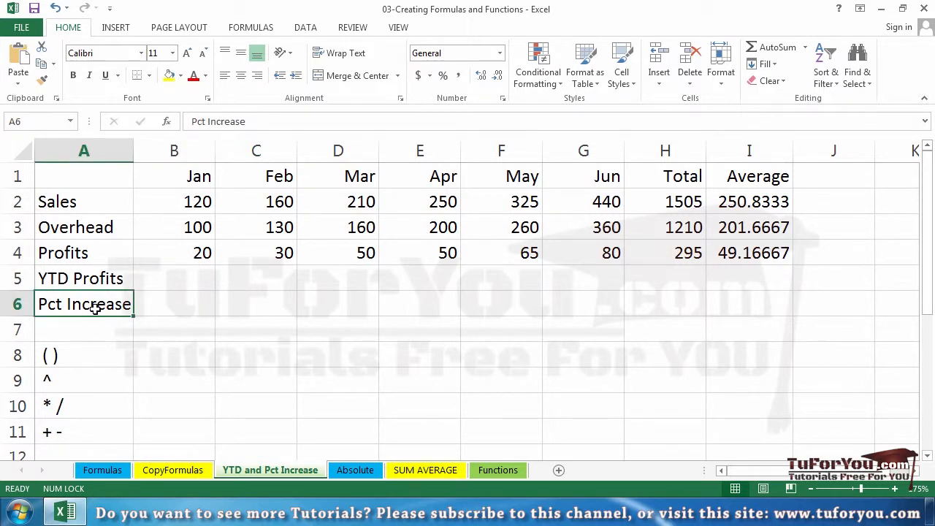
{"action": "type", "text": "%Pr"}
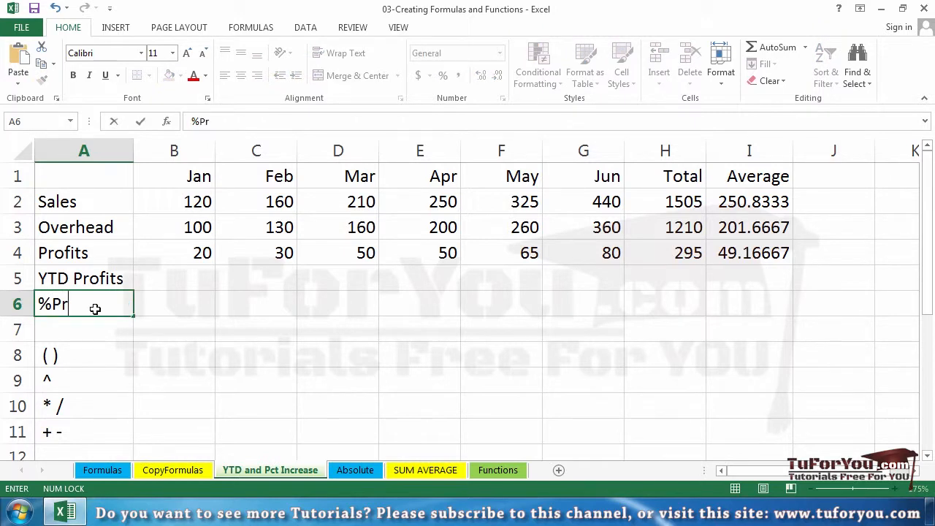
{"action": "type", "text": "ofitChange"}
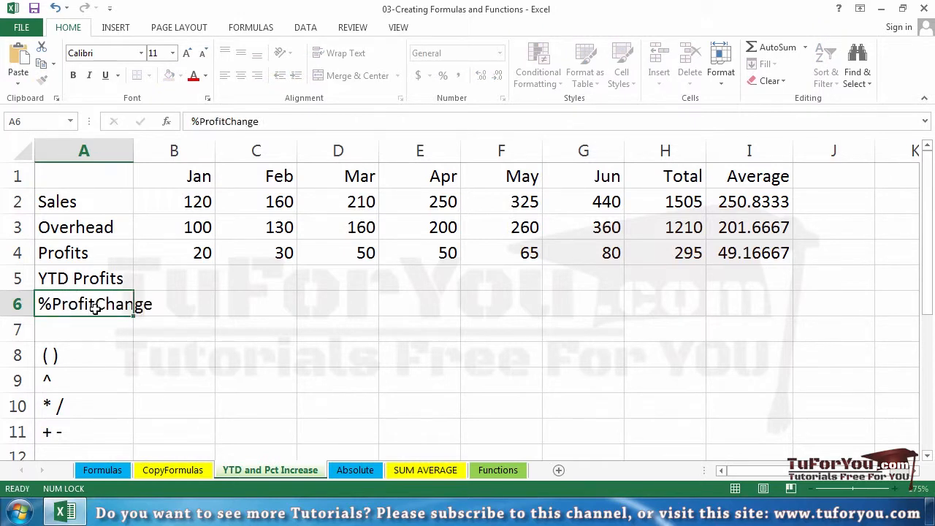
{"action": "key", "text": "Return"}
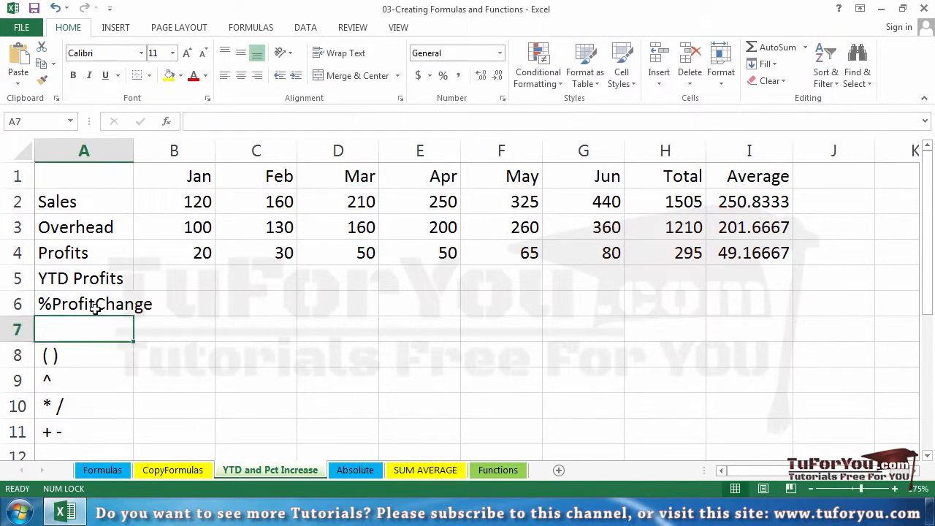
Examine the January and February profits in B4 and C4 as the basis for the percentage change
{"action": "left_click", "coordinate": [247, 308]}
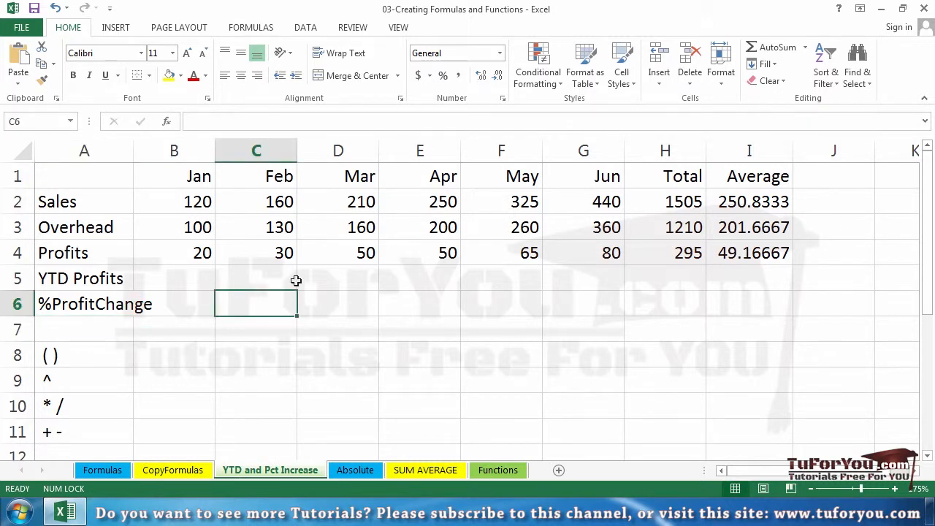
{"action": "left_click", "coordinate": [187, 252]}
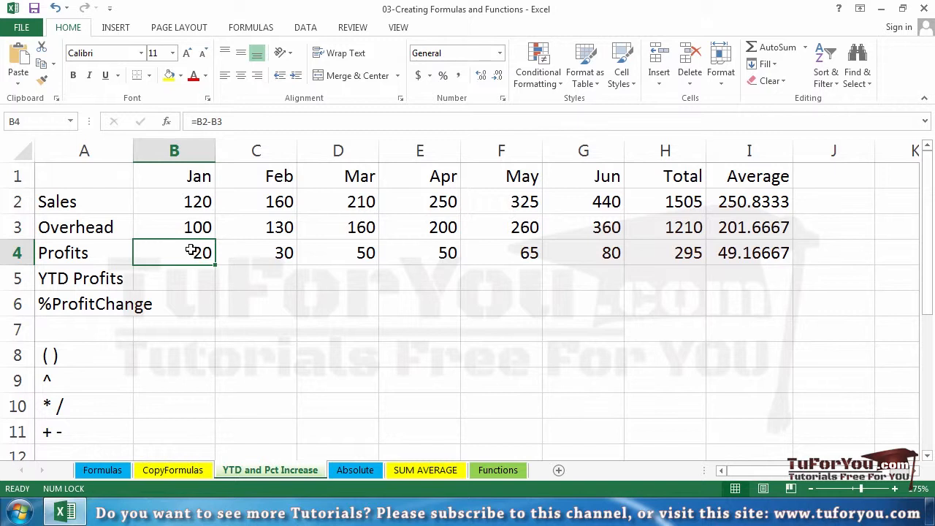
{"action": "left_click_drag", "start_coordinate": [187, 252], "coordinate": [273, 247]}
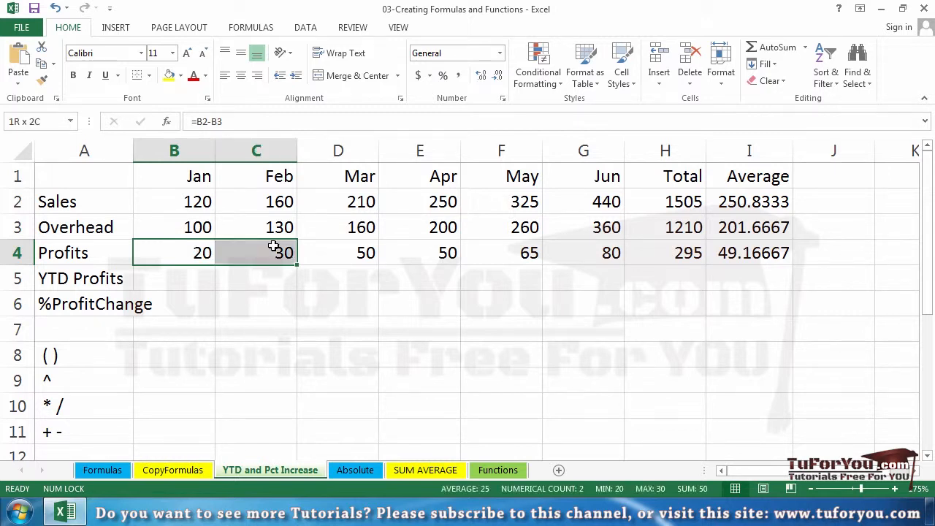
{"action": "left_click_drag", "start_coordinate": [273, 247], "coordinate": [272, 246]}
{"action": "left_click", "coordinate": [266, 309]}
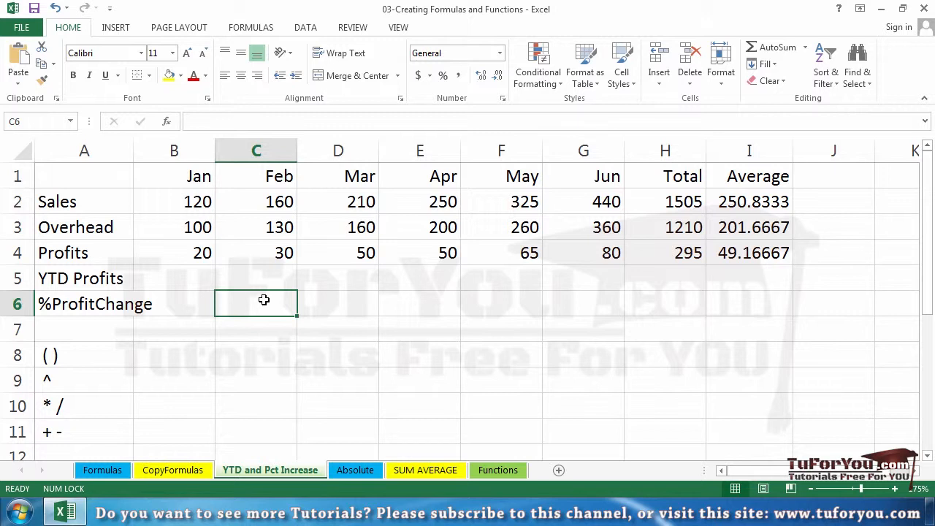
{"action": "left_click", "coordinate": [181, 253]}
{"action": "left_click_drag", "start_coordinate": [182, 253], "coordinate": [226, 251]}
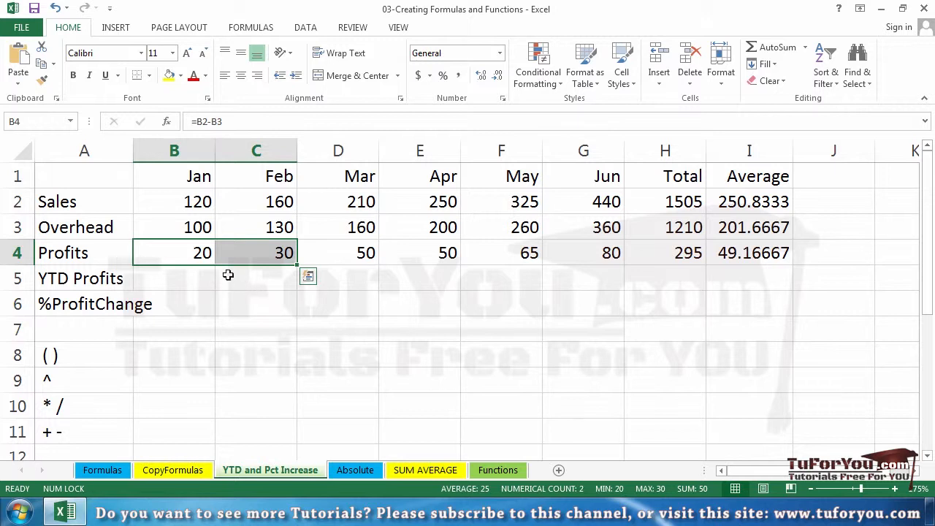
{"action": "left_click", "coordinate": [200, 244]}
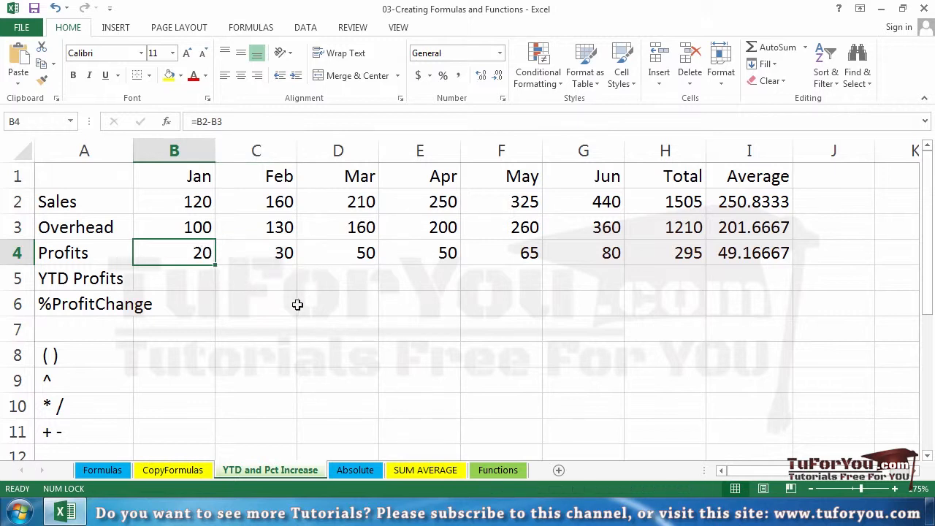
{"action": "left_click_drag", "start_coordinate": [207, 250], "coordinate": [245, 251]}
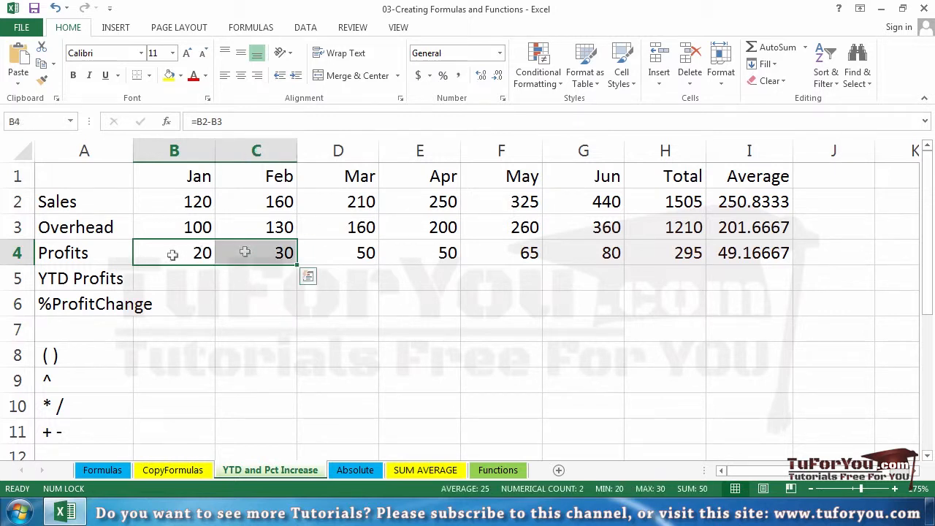
{"action": "left_click_drag", "start_coordinate": [183, 252], "coordinate": [233, 252]}
Enter the formula =C4-B4/B4 in cell C6 for February's profit change
{"action": "left_click", "coordinate": [252, 311]}
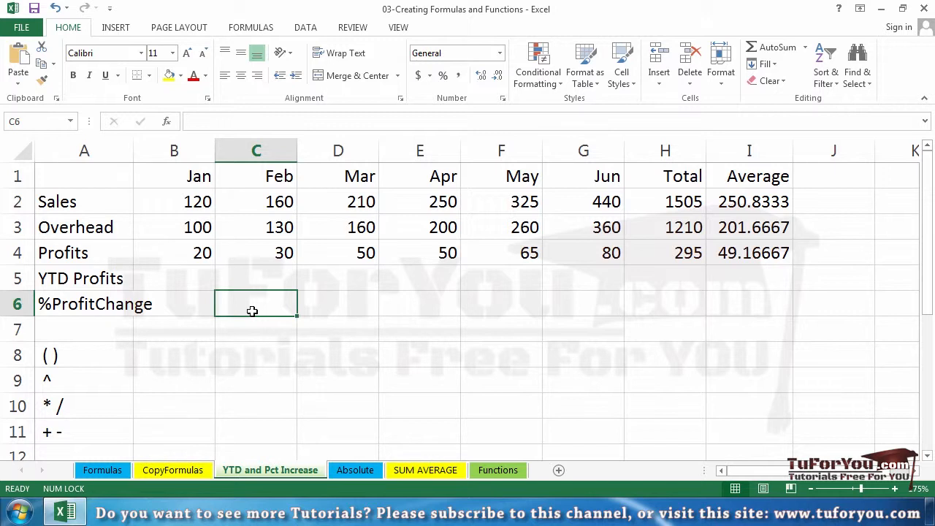
{"action": "type", "text": "="}
{"action": "left_click", "coordinate": [279, 250]}
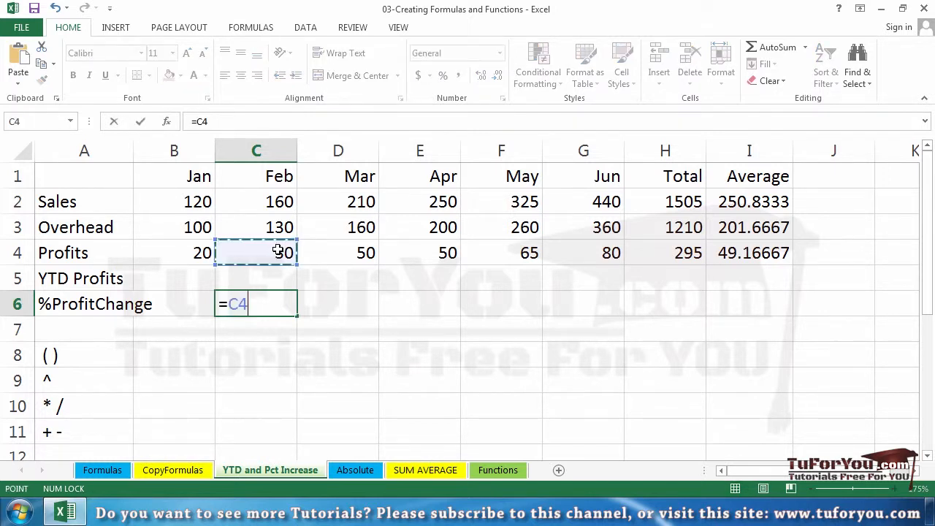
{"action": "type", "text": "-"}
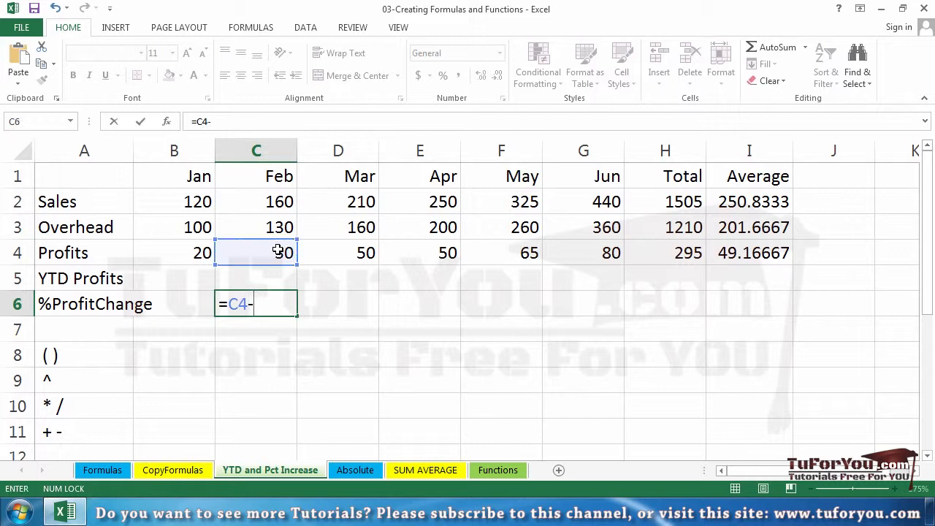
{"action": "left_click", "coordinate": [192, 251]}
{"action": "type", "text": "/"}
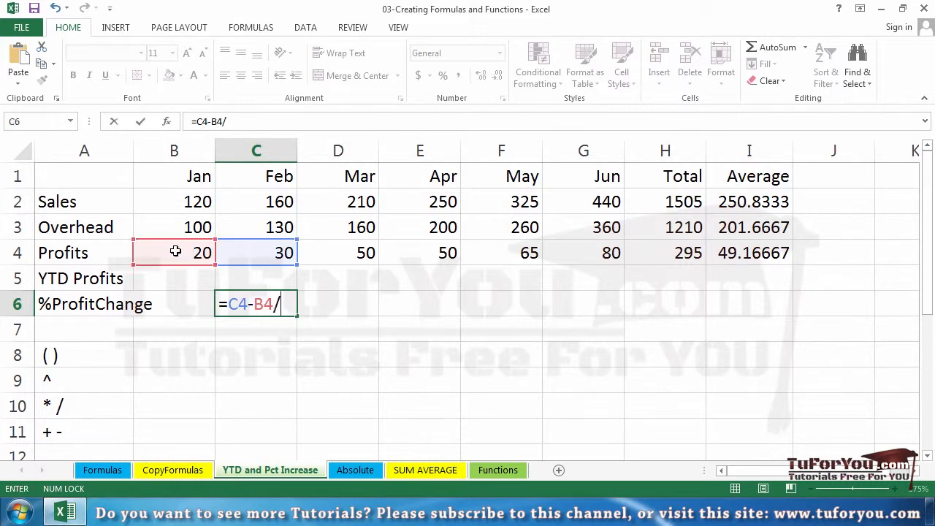
{"action": "left_click", "coordinate": [173, 251]}
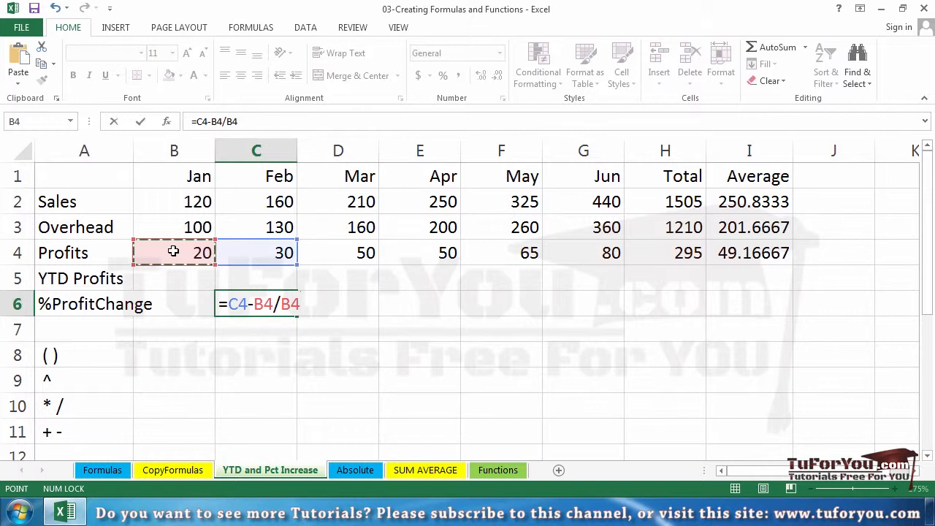
{"action": "key", "text": "Return"}
Examine the subtraction and division parts of the formula in C6 for their order of calculation
{"action": "left_click", "coordinate": [277, 302]}
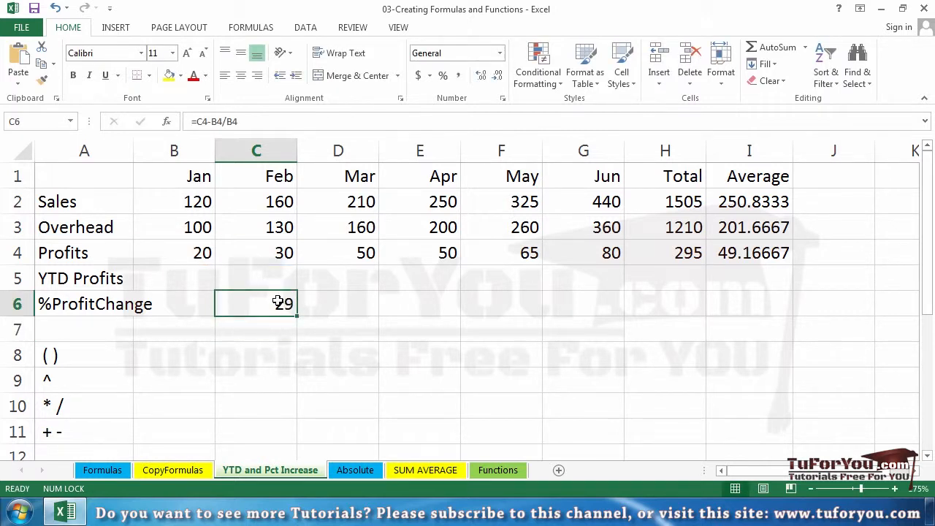
{"action": "double_click", "coordinate": [276, 302]}
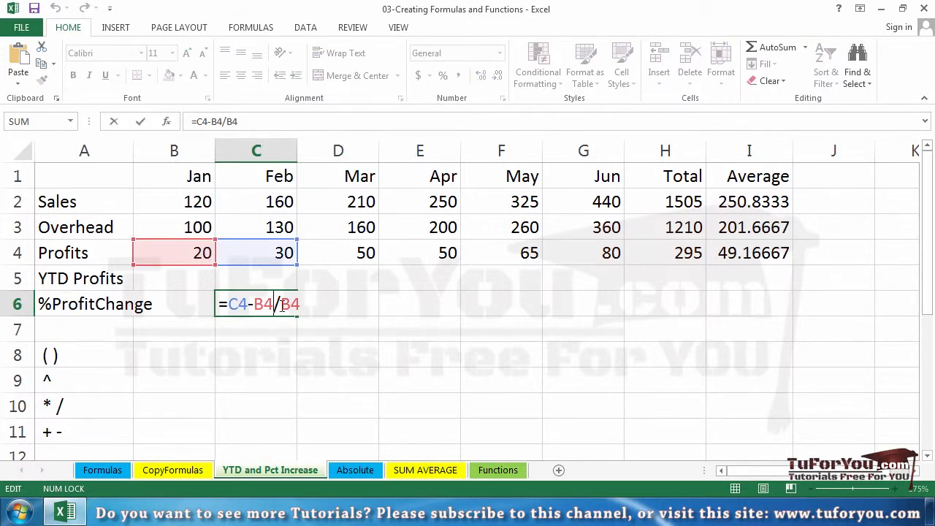
{"action": "left_click_drag", "start_coordinate": [276, 304], "coordinate": [229, 310]}
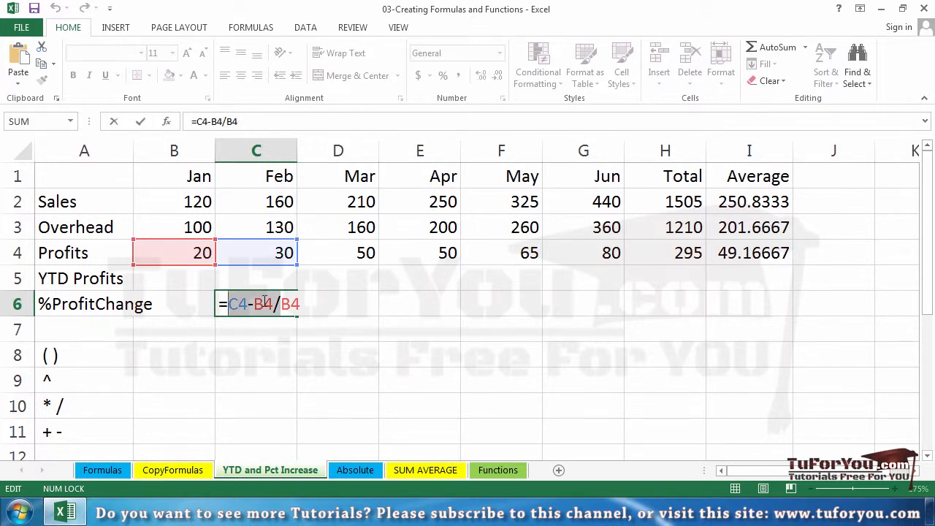
{"action": "left_click", "coordinate": [264, 303]}
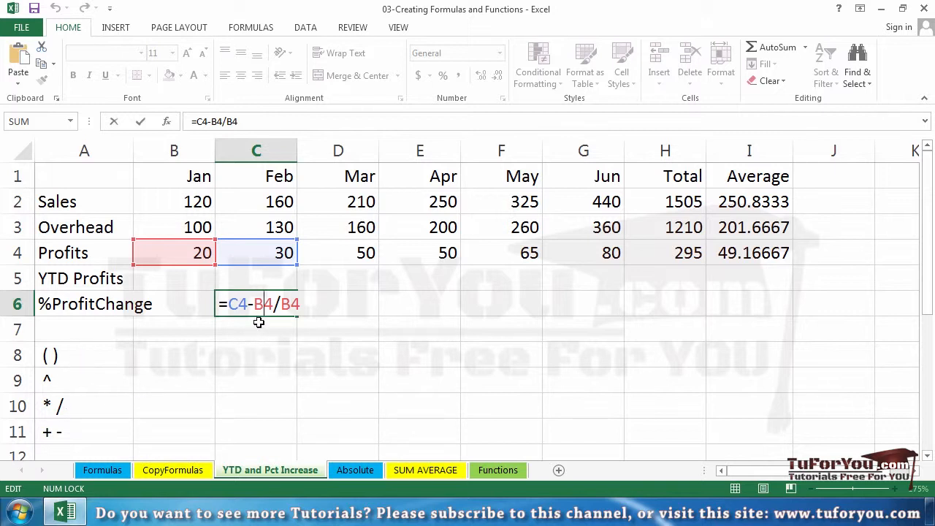
{"action": "left_click_drag", "start_coordinate": [256, 303], "coordinate": [300, 306]}
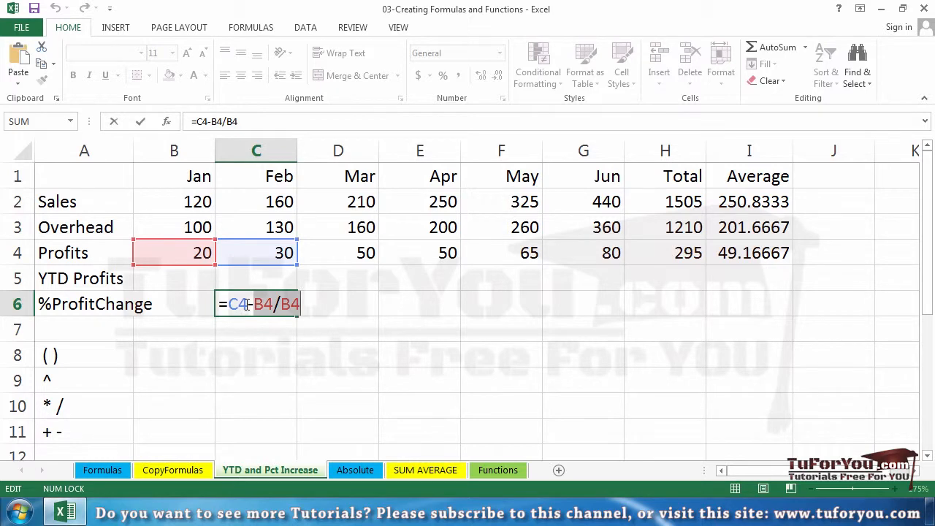
{"action": "left_click_drag", "start_coordinate": [247, 306], "coordinate": [229, 304]}
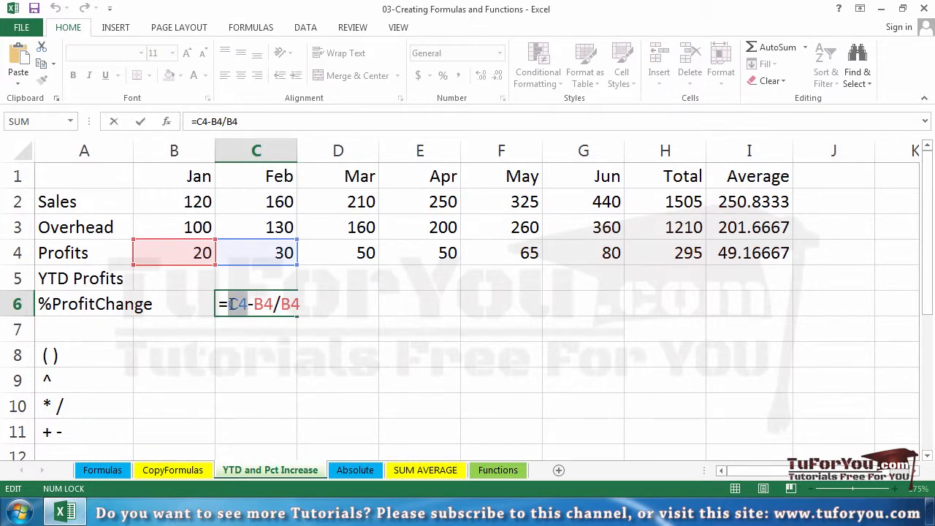
{"action": "key", "text": "Escape"}
Add parentheses around the subtraction in C6 so the formula reads =(C4-B4)/B4
{"action": "double_click", "coordinate": [267, 304]}
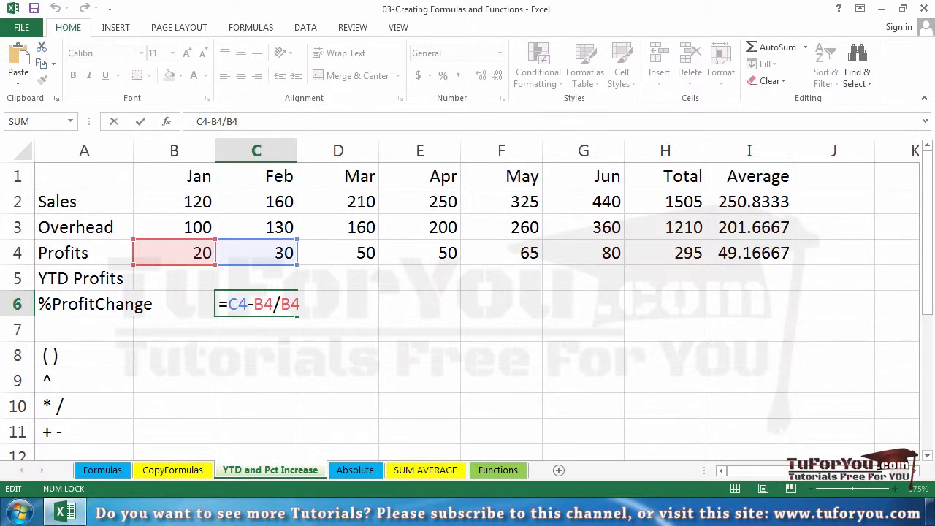
{"action": "left_click", "coordinate": [231, 307]}
{"action": "type", "text": "("}
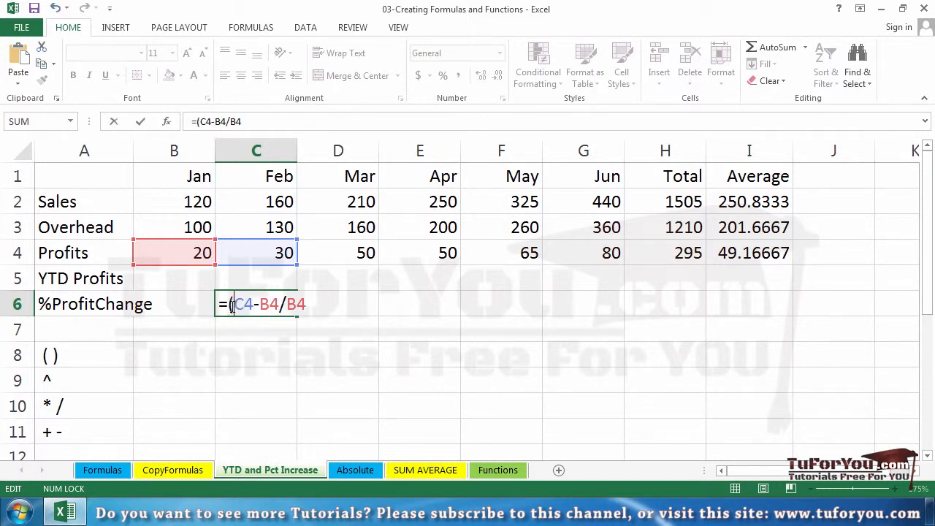
{"action": "key", "text": "Right"}
{"action": "key", "text": "Right"}
{"action": "key", "text": "Right"}
{"action": "type", "text": ")"}
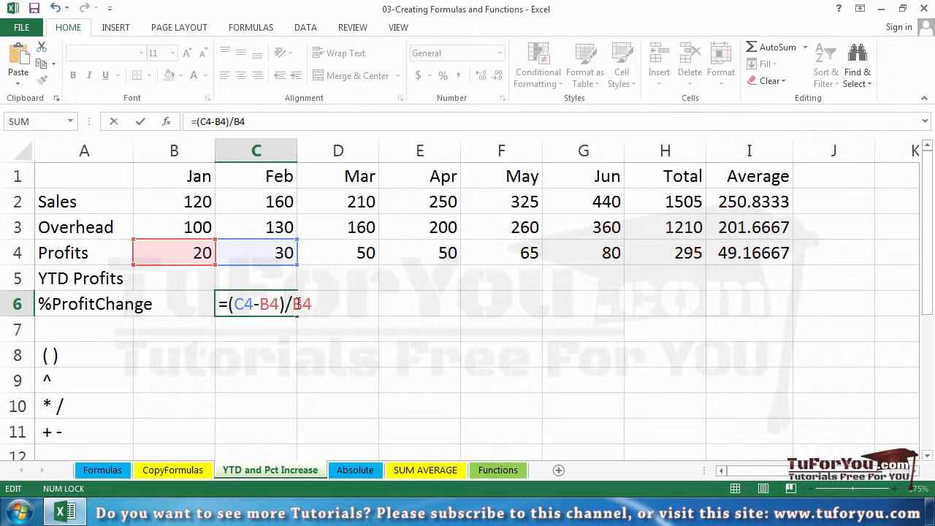
{"action": "key", "text": "Return"}
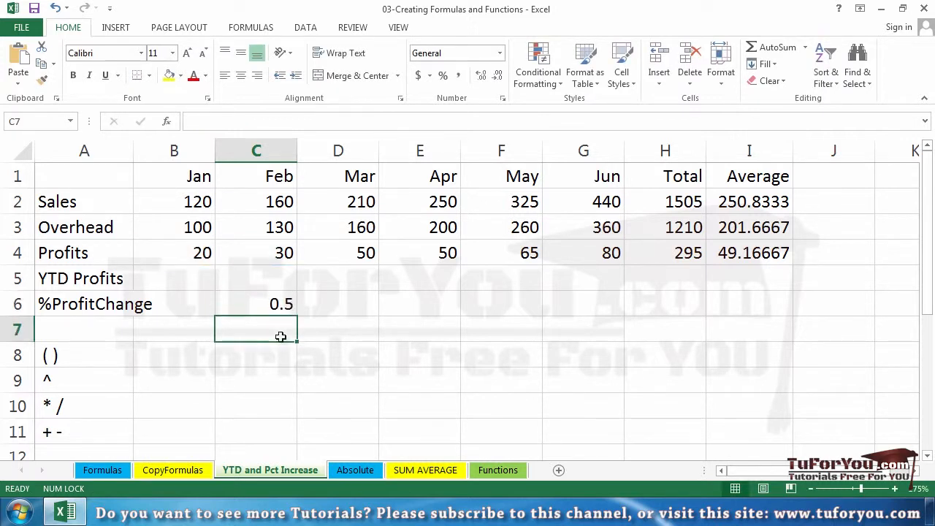
Format February's profit change in C6 as a percentage and check its formula
{"action": "left_click", "coordinate": [260, 304]}
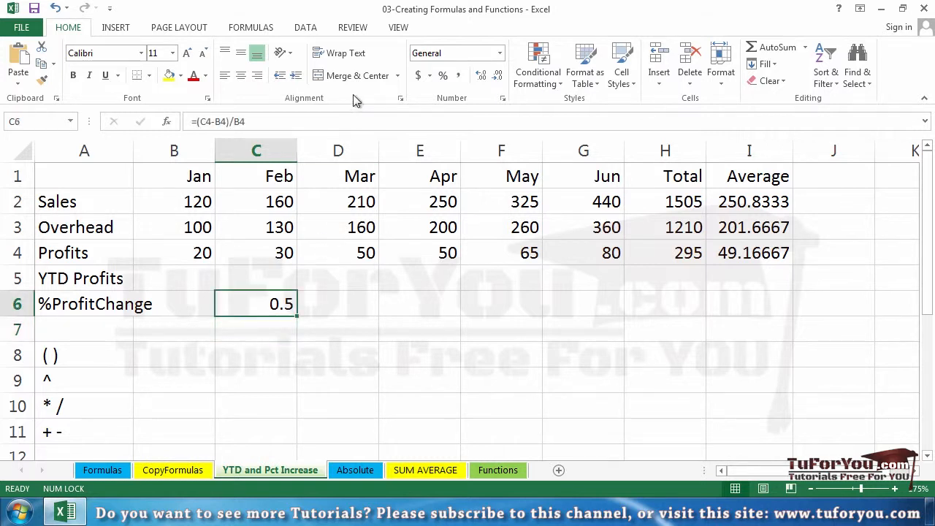
{"action": "left_click", "coordinate": [442, 76]}
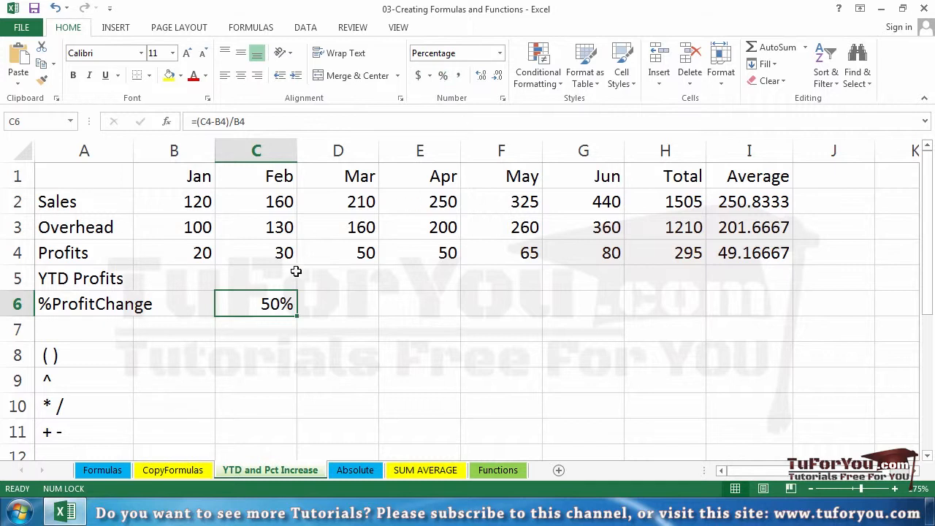
{"action": "double_click", "coordinate": [269, 304]}
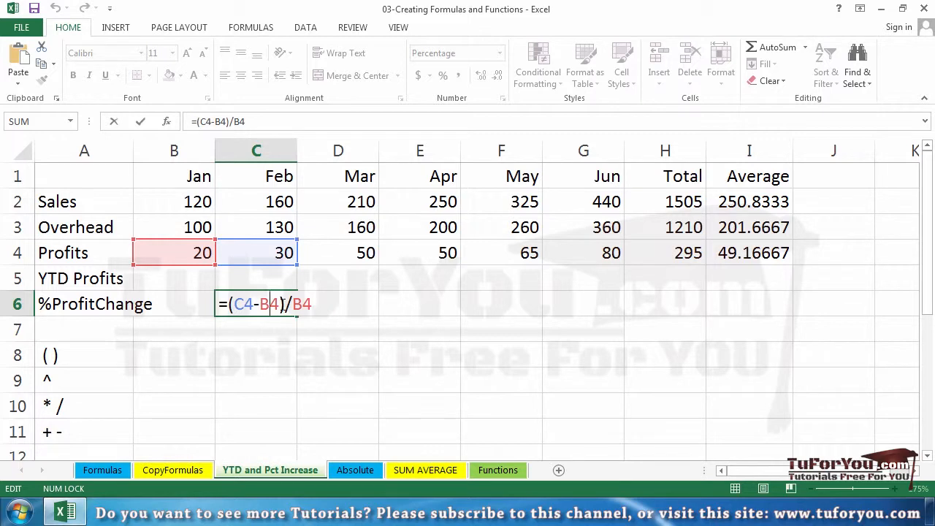
{"action": "left_click", "coordinate": [329, 298]}
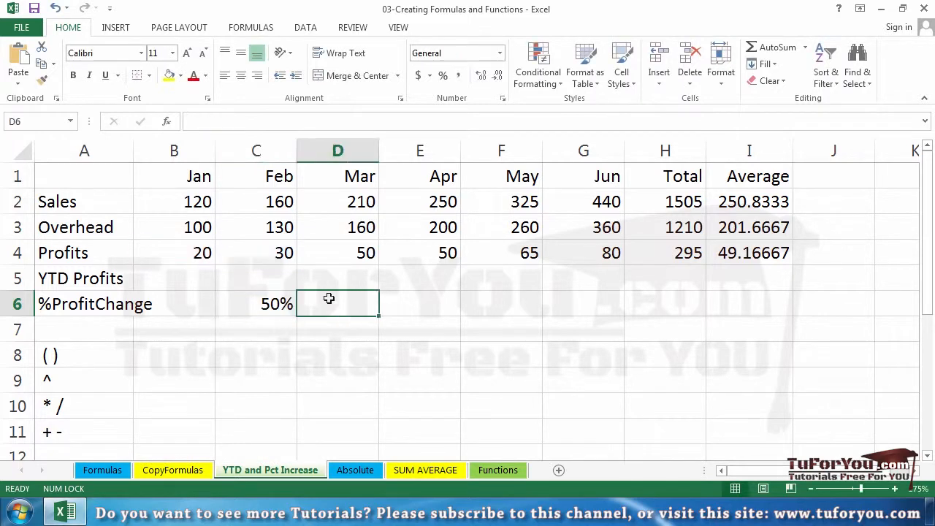
Copy February's profit change formula from C6 across row 6 through June in G6
{"action": "left_click_drag", "start_coordinate": [232, 244], "coordinate": [309, 248]}
{"action": "left_click", "coordinate": [438, 305]}
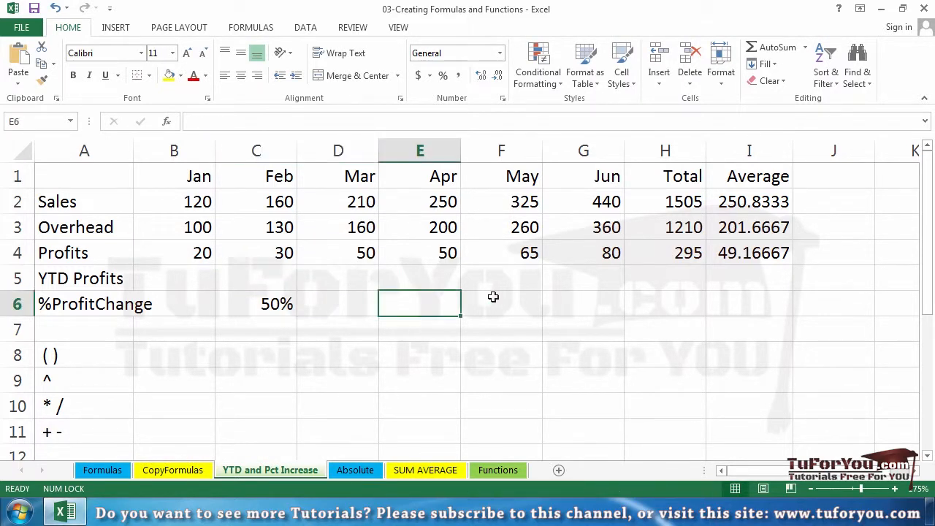
{"action": "left_click", "coordinate": [349, 302]}
{"action": "left_click", "coordinate": [292, 303]}
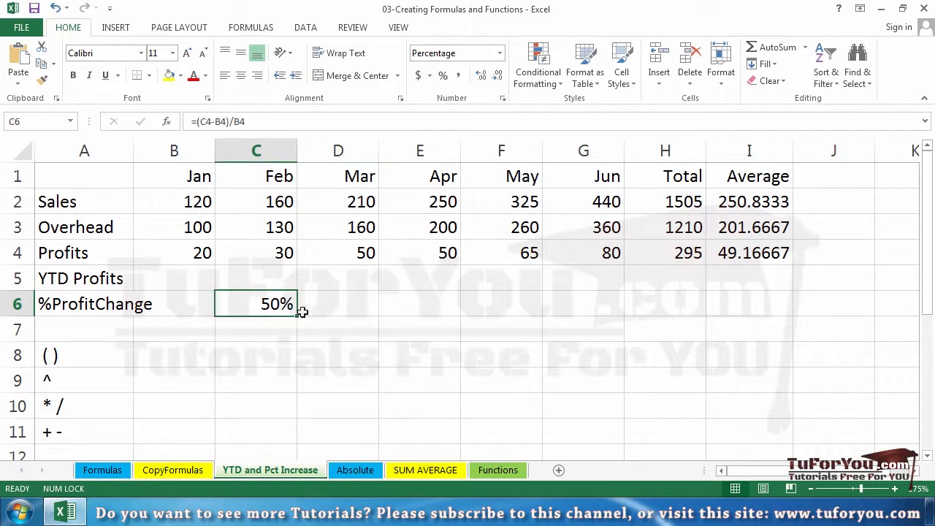
{"action": "left_click_drag", "start_coordinate": [300, 314], "coordinate": [597, 308]}
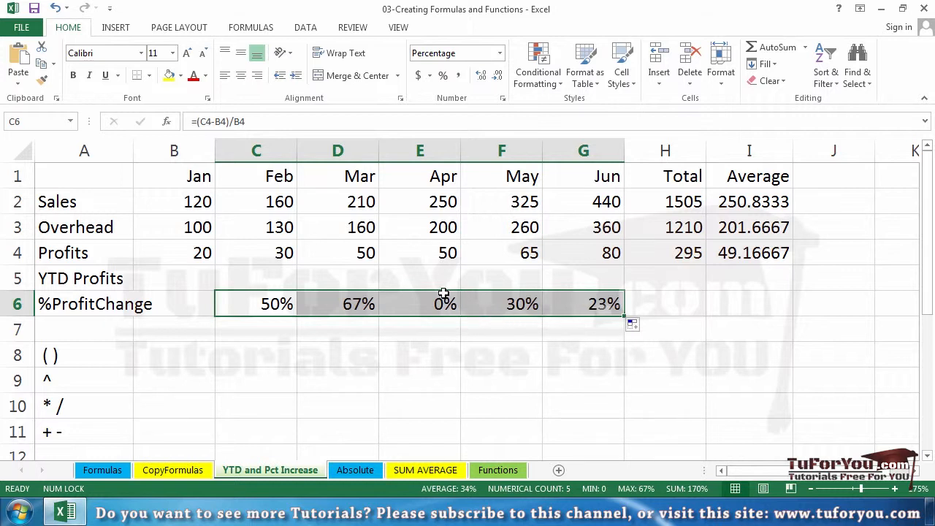
Set April's overhead in cell E3 to 240
{"action": "left_click", "coordinate": [441, 228]}
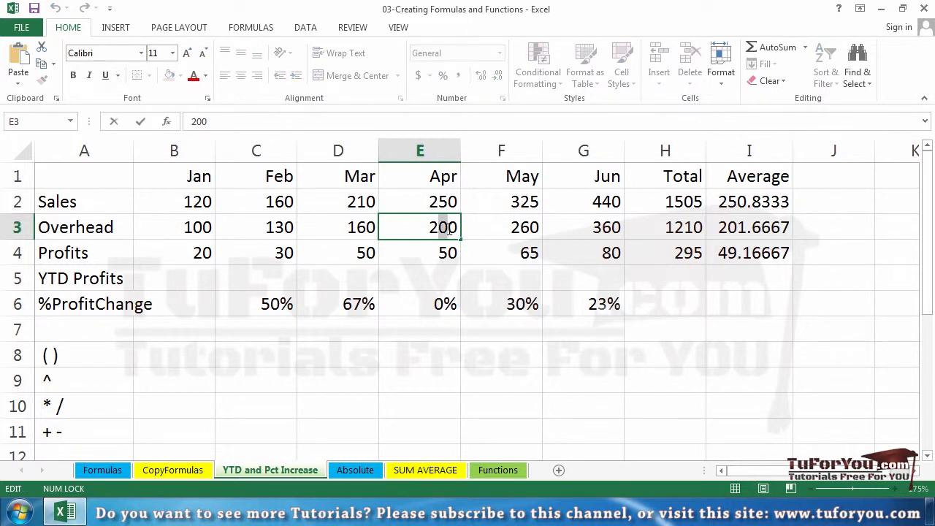
{"action": "double_click", "coordinate": [442, 226]}
{"action": "key", "text": "BackSpace"}
{"action": "type", "text": "4"}
{"action": "key", "text": "Return"}
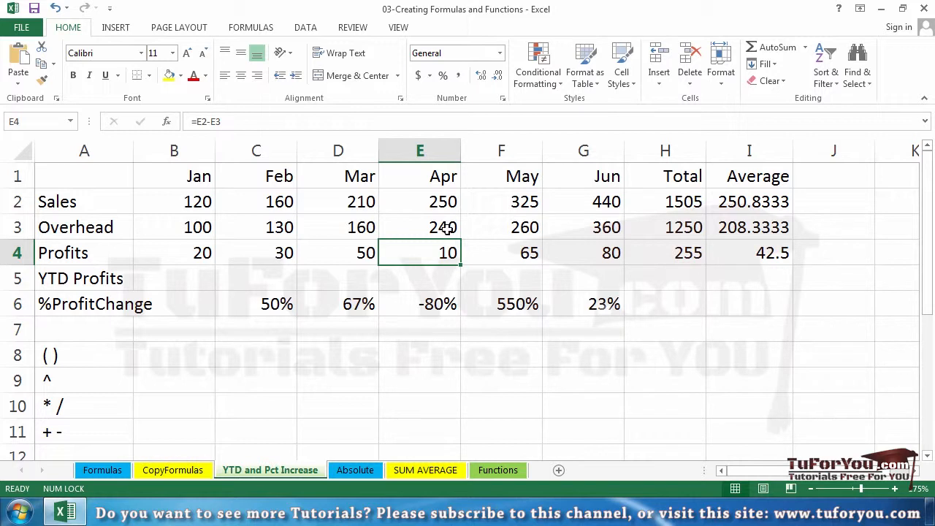
Open February's profit change formula in C6 to examine its cell references and parentheses
{"action": "left_click", "coordinate": [266, 302]}
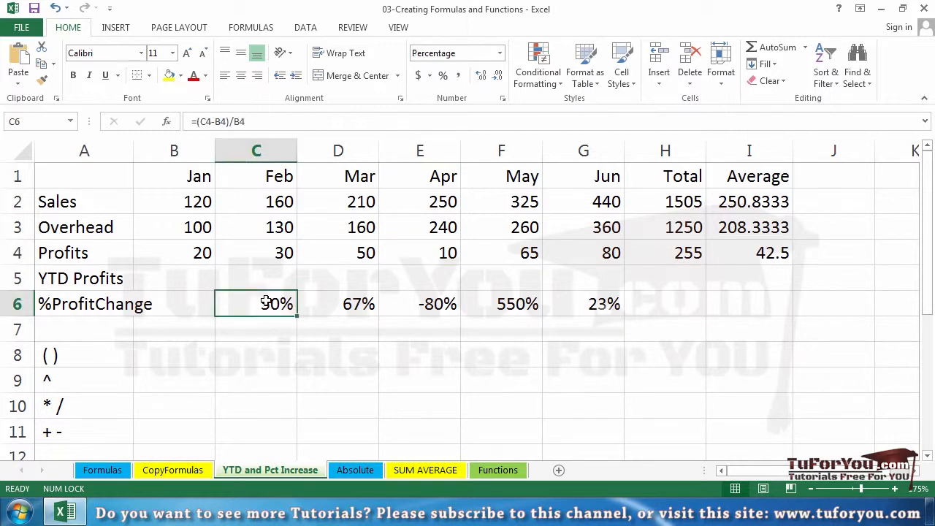
{"action": "double_click", "coordinate": [266, 303]}
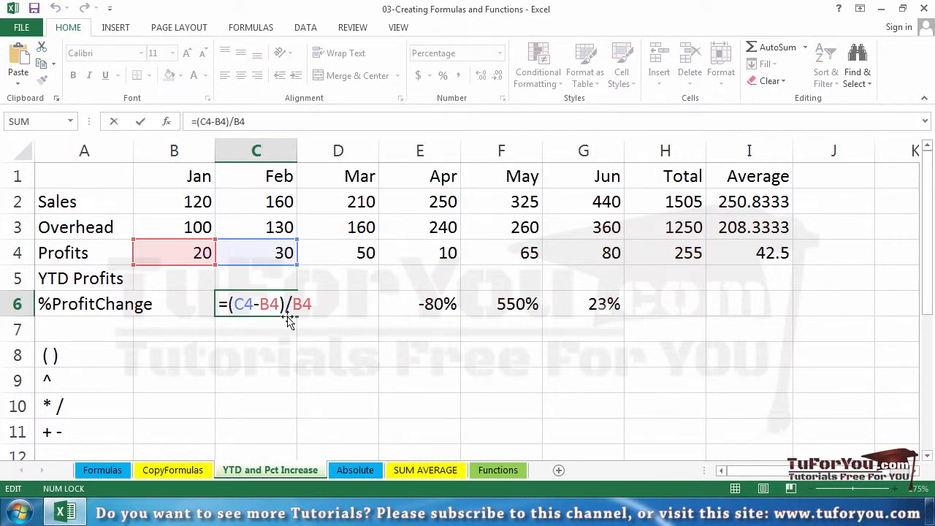